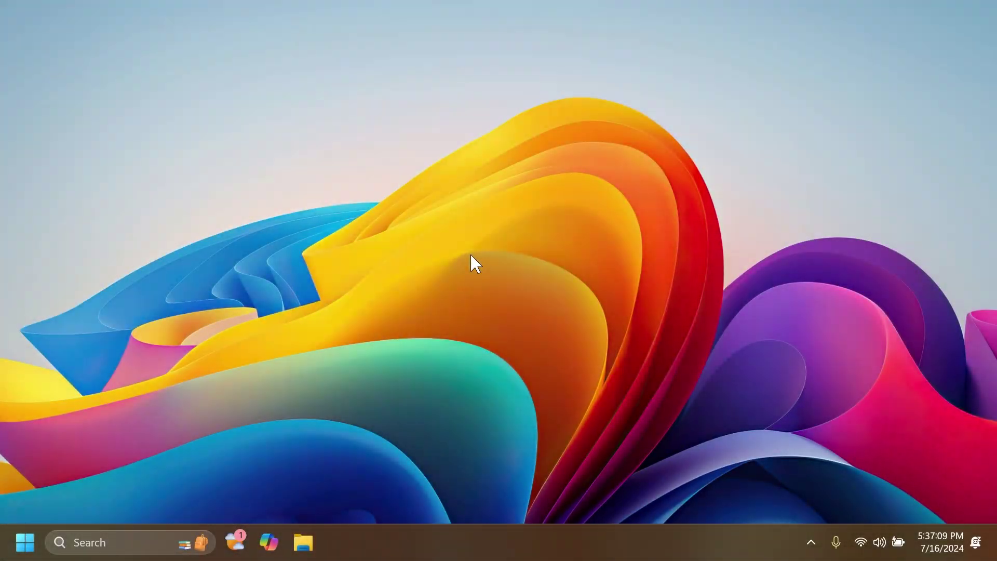
Step: Check the Windows version information from Start search, then close the window
key("super")
type("vers")
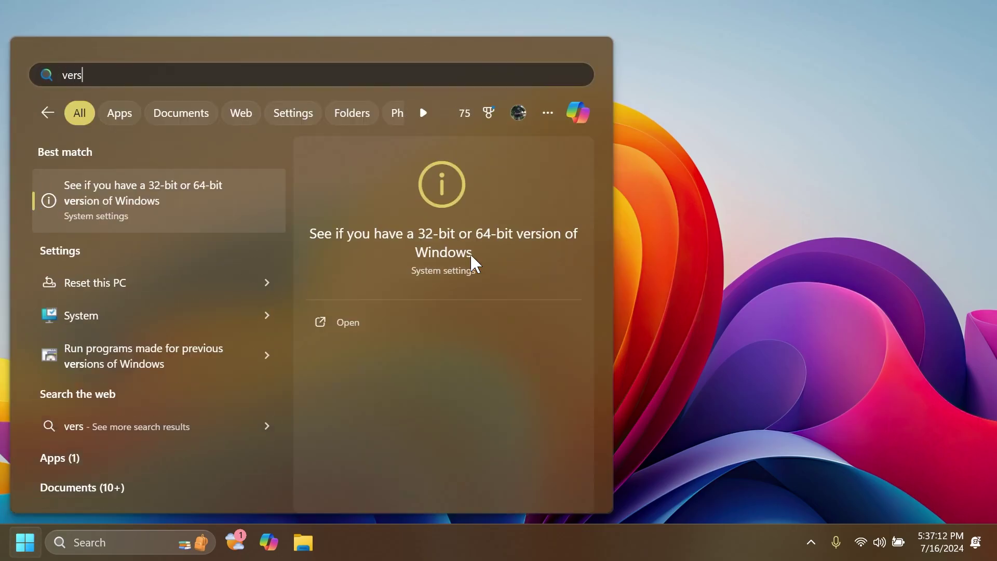
key("Return")
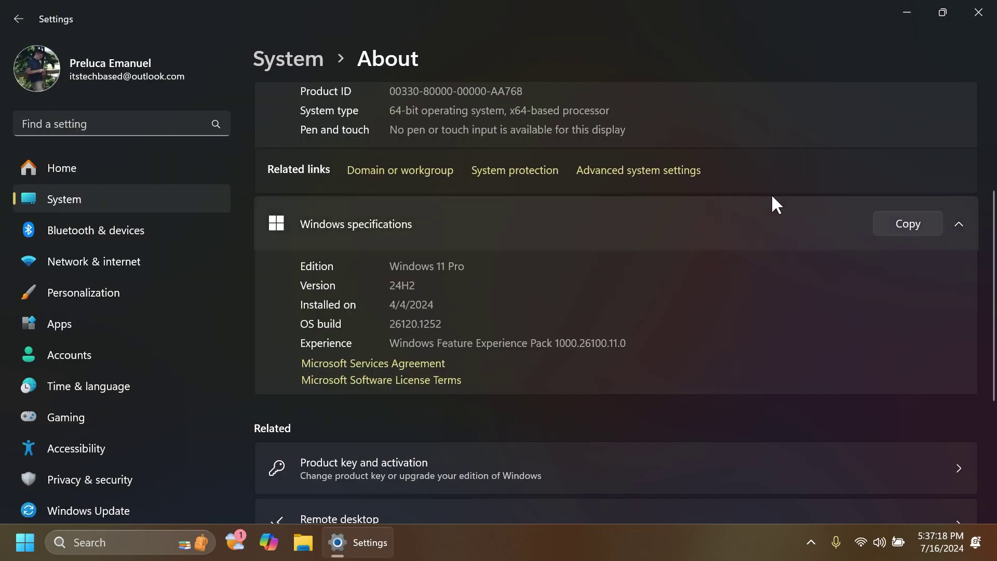
key("alt+F4")
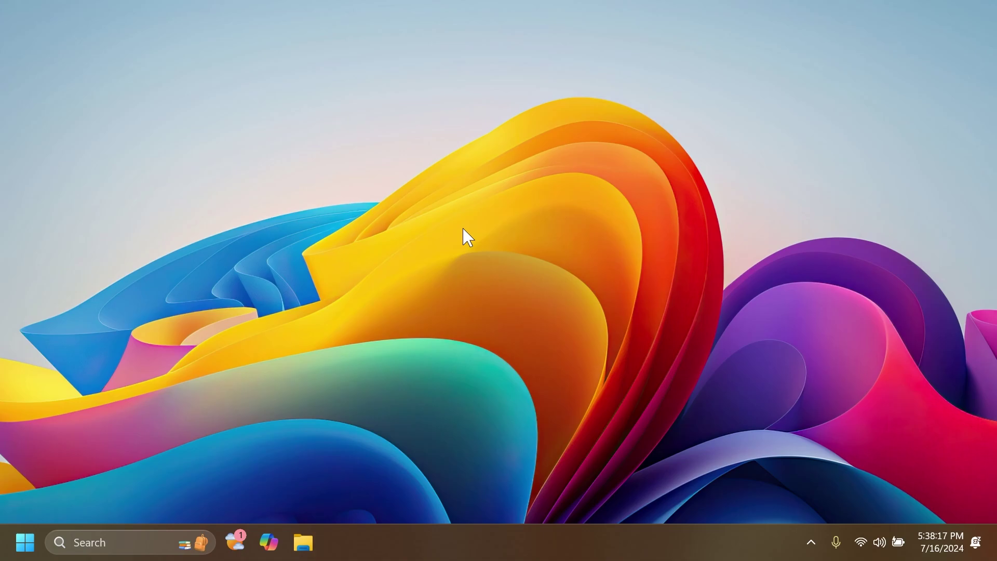
Step: Pin To Do from the Start menu to the taskbar, then use its taskbar icon menu to unpin it
left_click(28, 543)
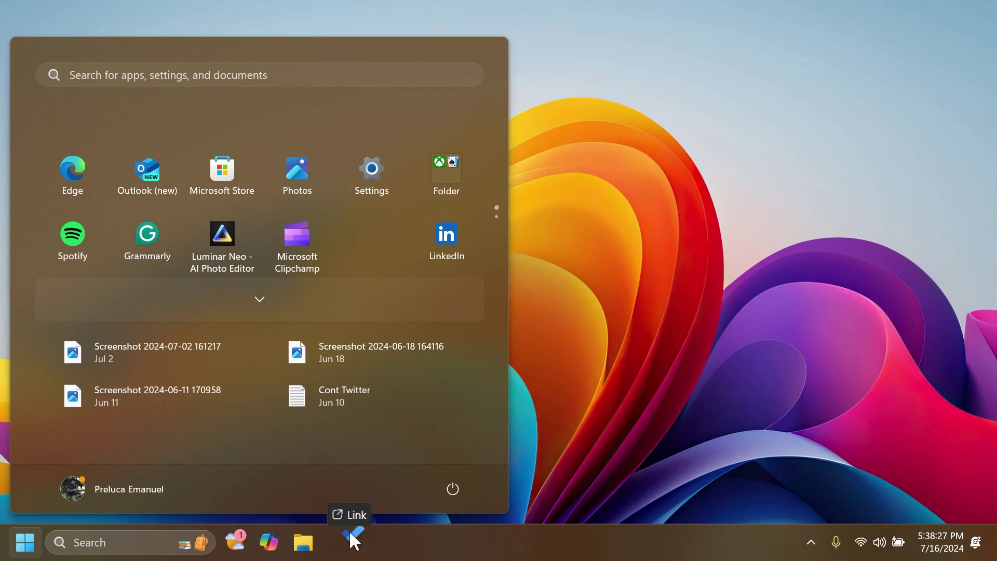
left_click_drag(369, 241, 355, 542)
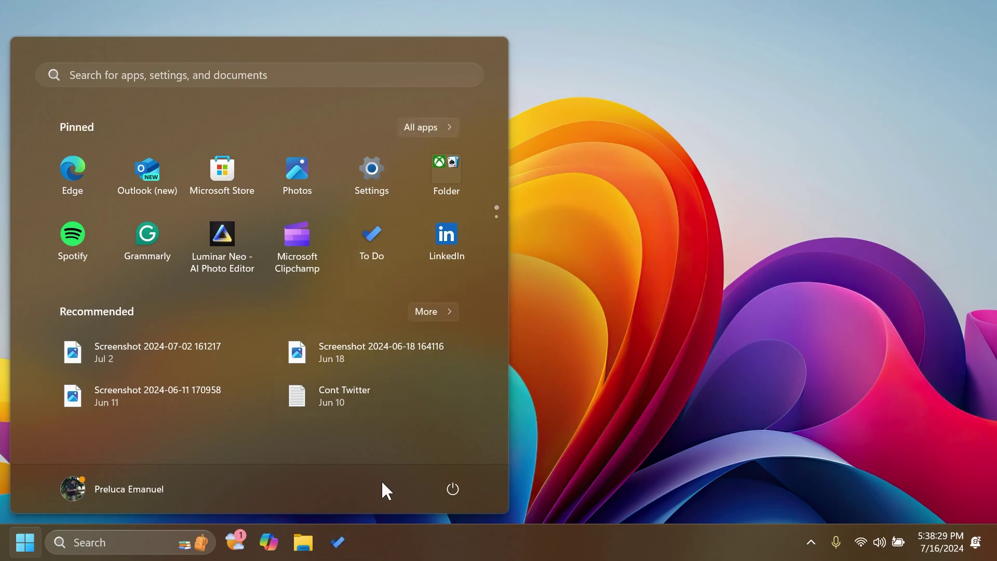
right_click(338, 539)
key("Escape")
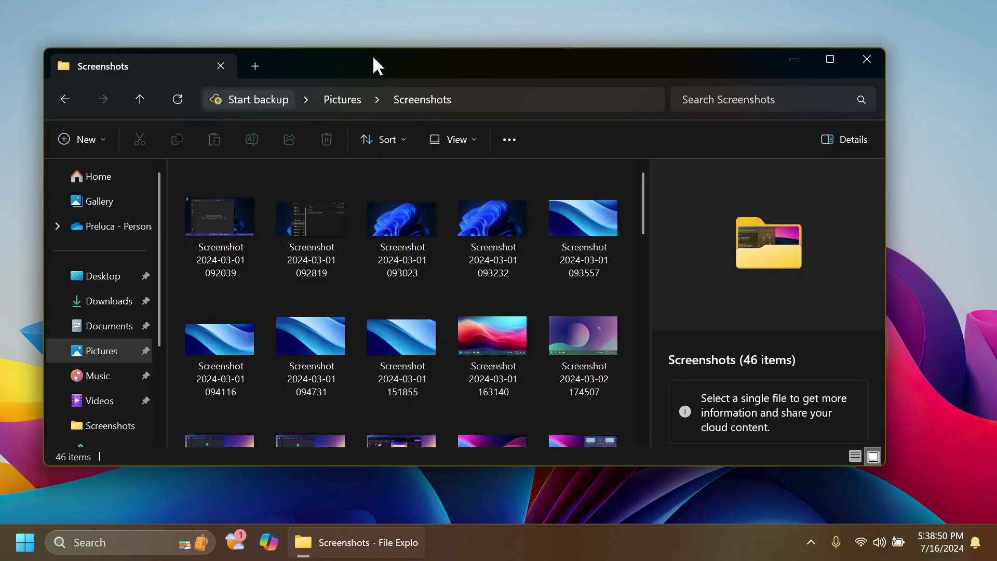
left_click_drag(318, 204, 342, 98)
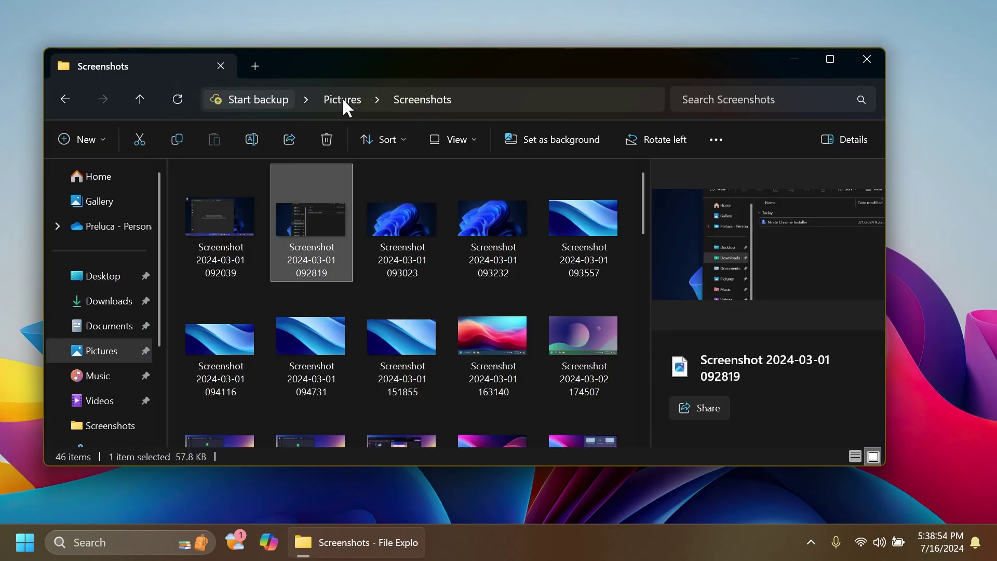
mouse_move(397, 281)
left_mouse_down()
mouse_move(315, 100)
mouse_move(340, 96)
left_mouse_up()
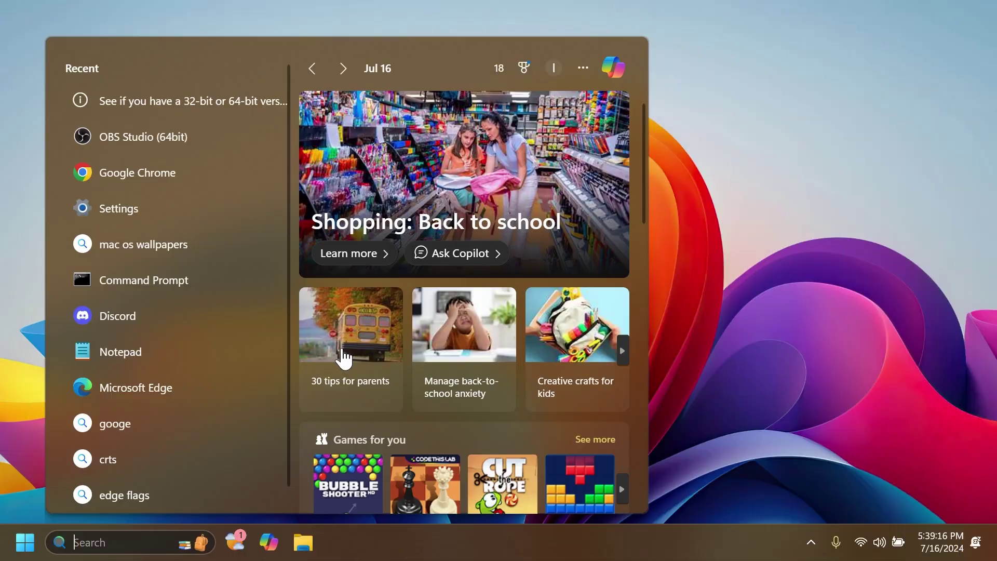
left_click(167, 199)
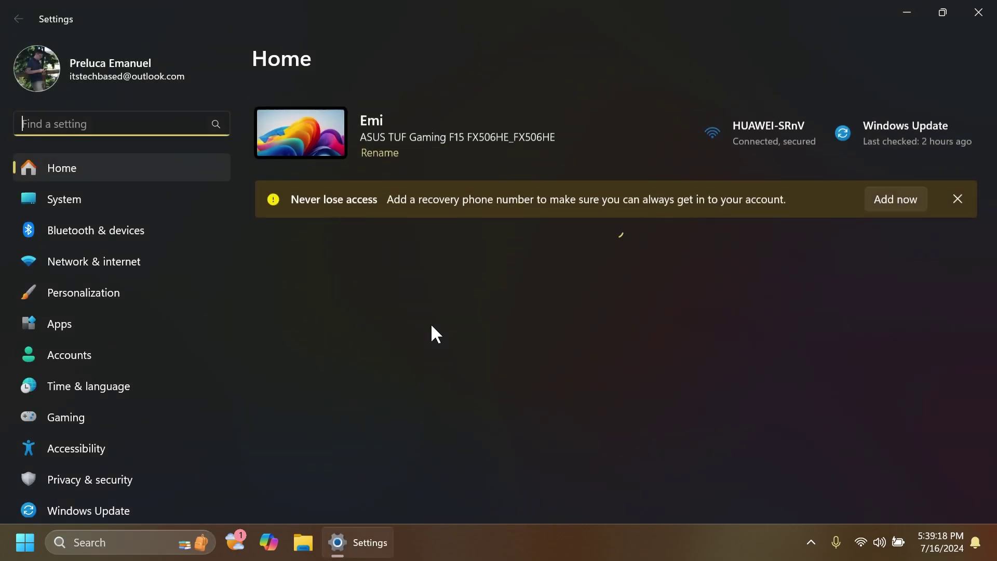
left_click(83, 292)
scroll(512, 325, "down", 3)
left_click(363, 391)
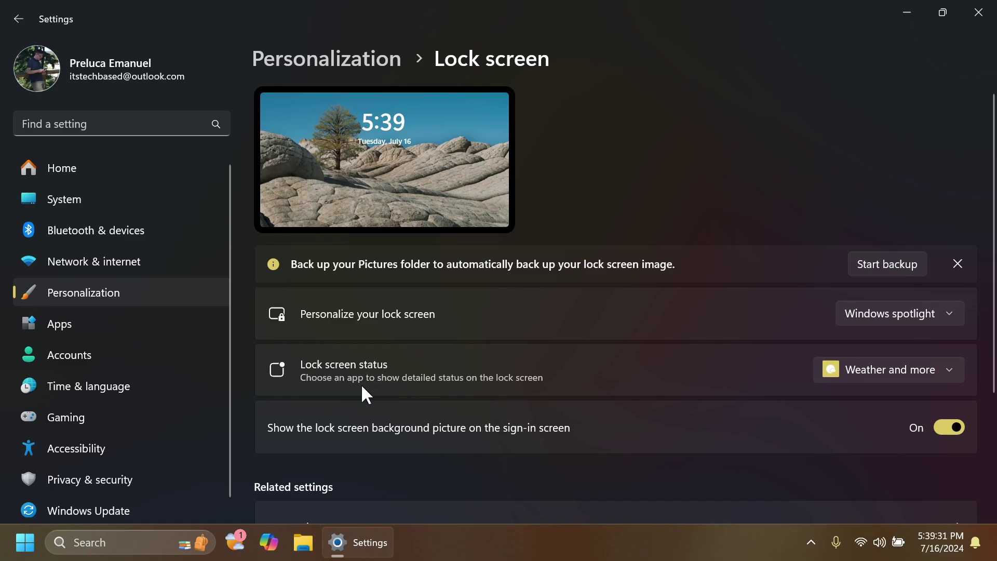
left_click(899, 370)
left_click(685, 371)
left_click(979, 13)
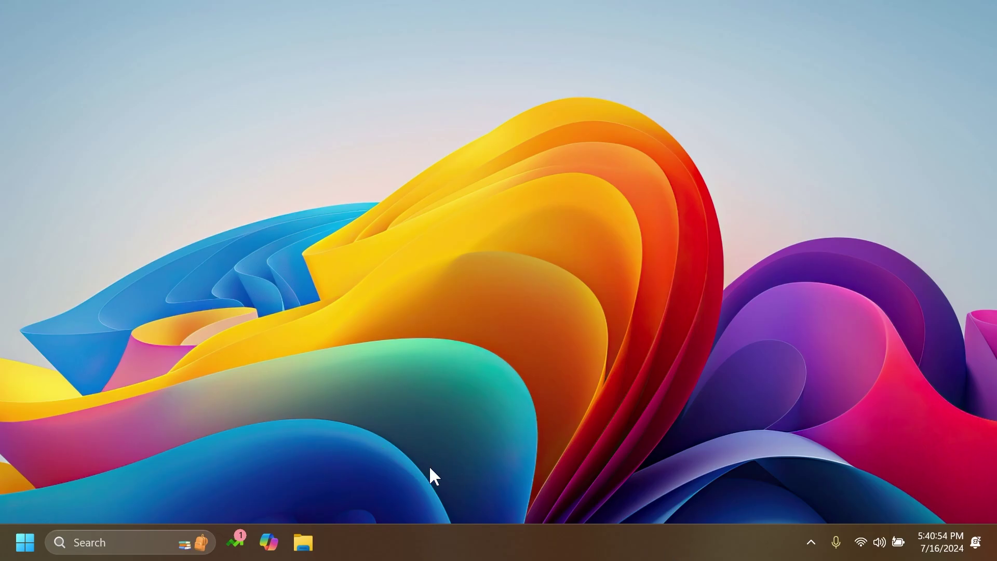
key("super")
left_click(125, 239)
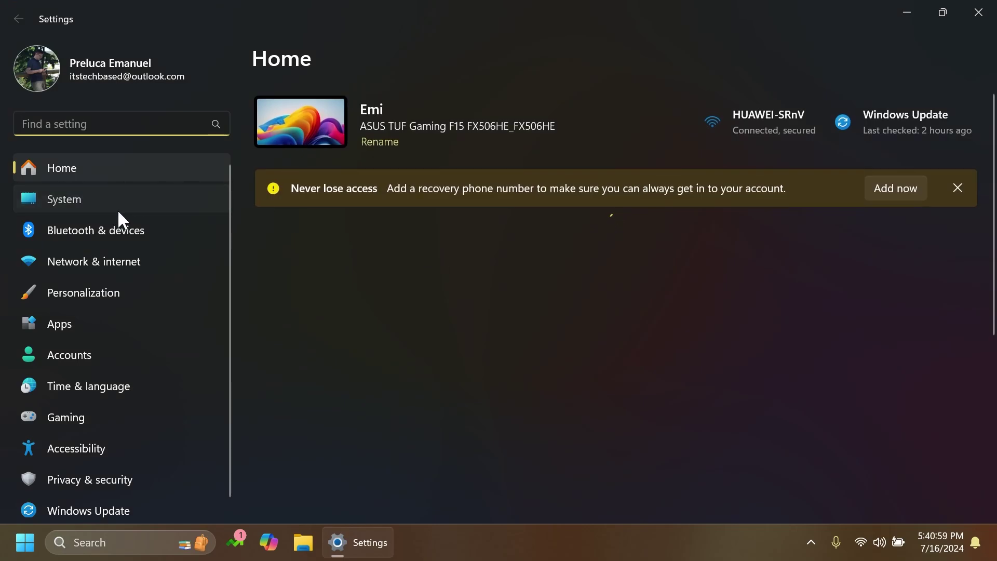
left_click(64, 200)
left_click(405, 437)
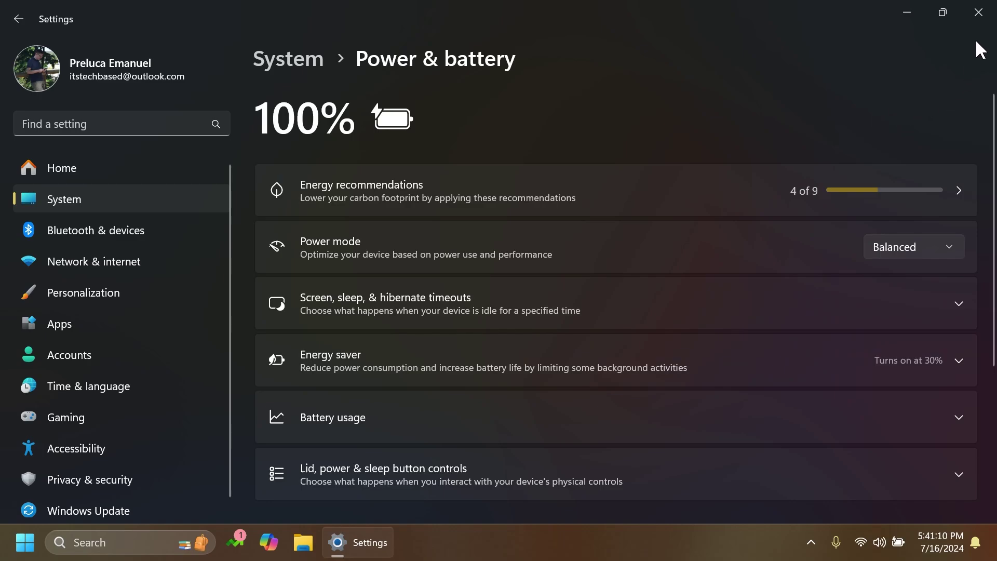
left_click(979, 12)
right_click(495, 538)
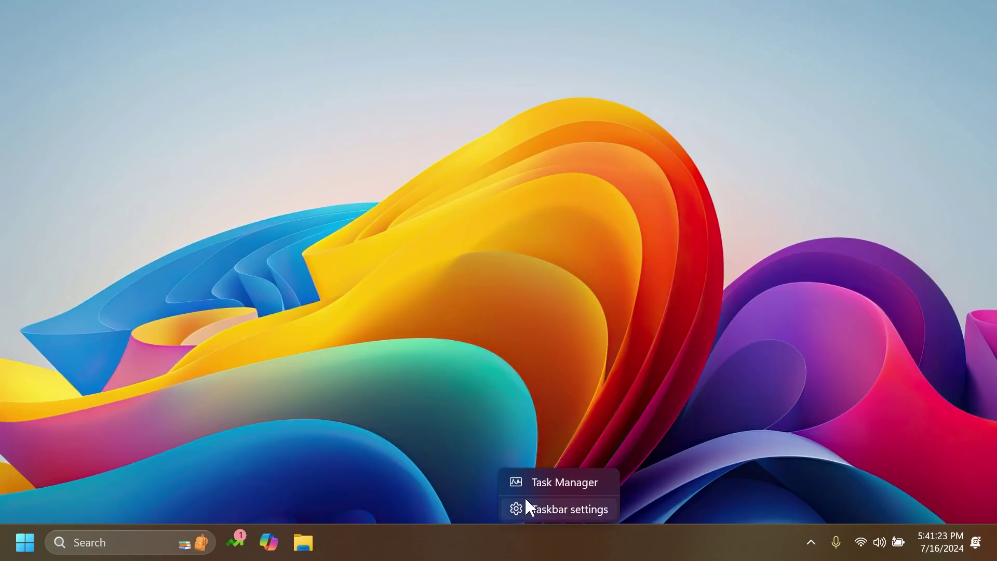
left_click(564, 483)
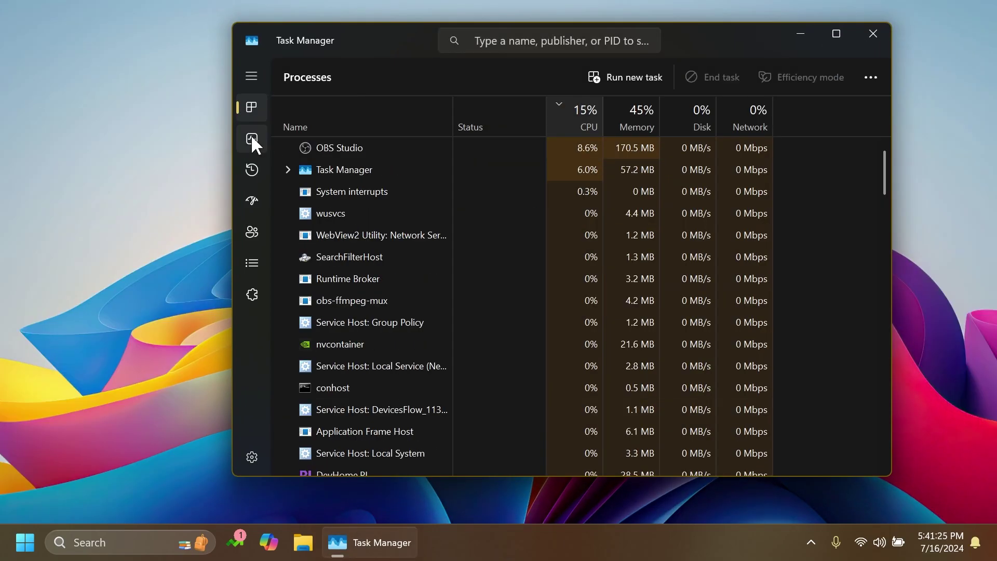
left_click(251, 138)
left_click(251, 170)
left_click(252, 200)
left_click(251, 232)
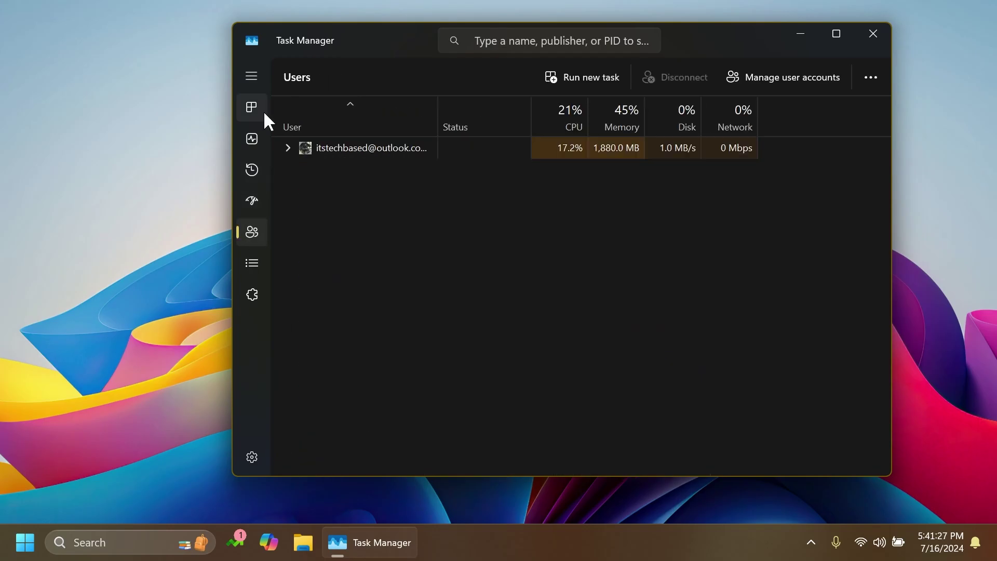
left_click(251, 107)
left_click(252, 263)
left_click(251, 295)
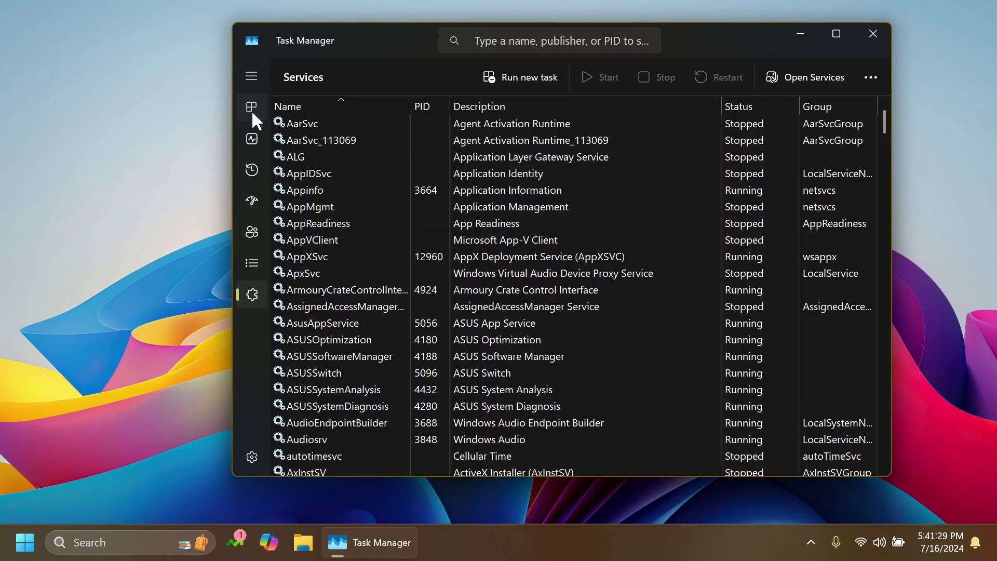
left_click(251, 110)
left_click(251, 76)
left_click(251, 139)
left_click(260, 172)
left_click(296, 203)
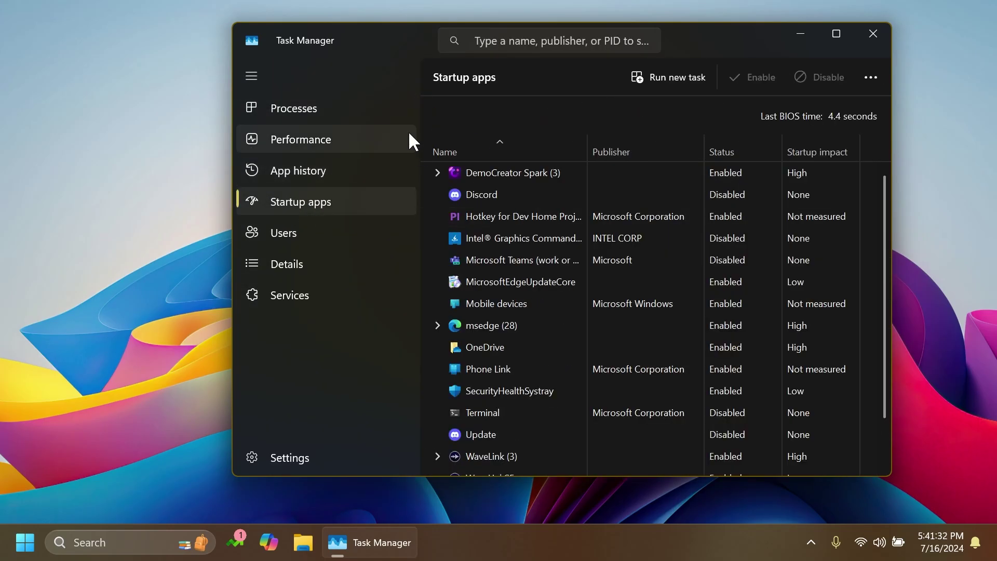
left_click(296, 140)
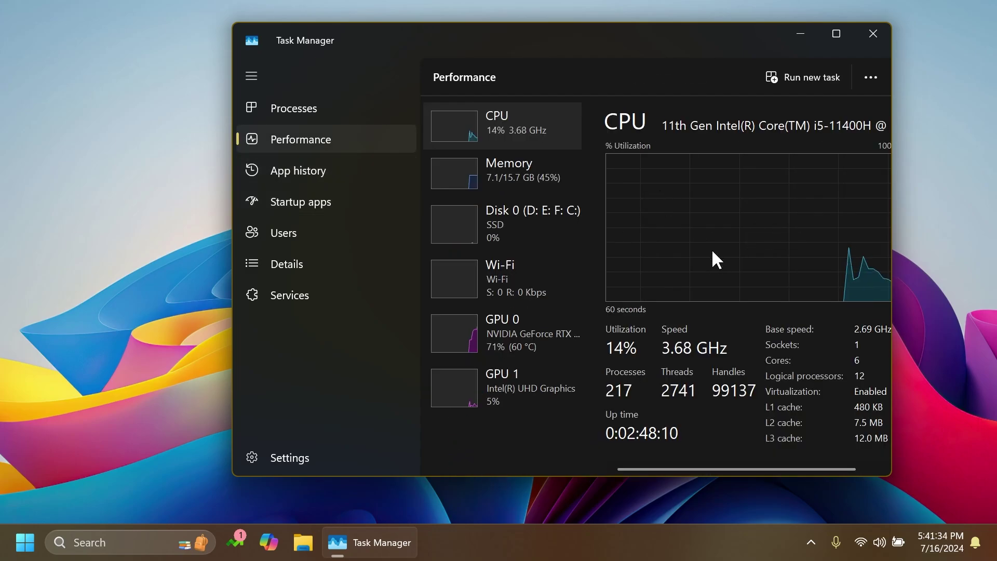
key("alt+F4")
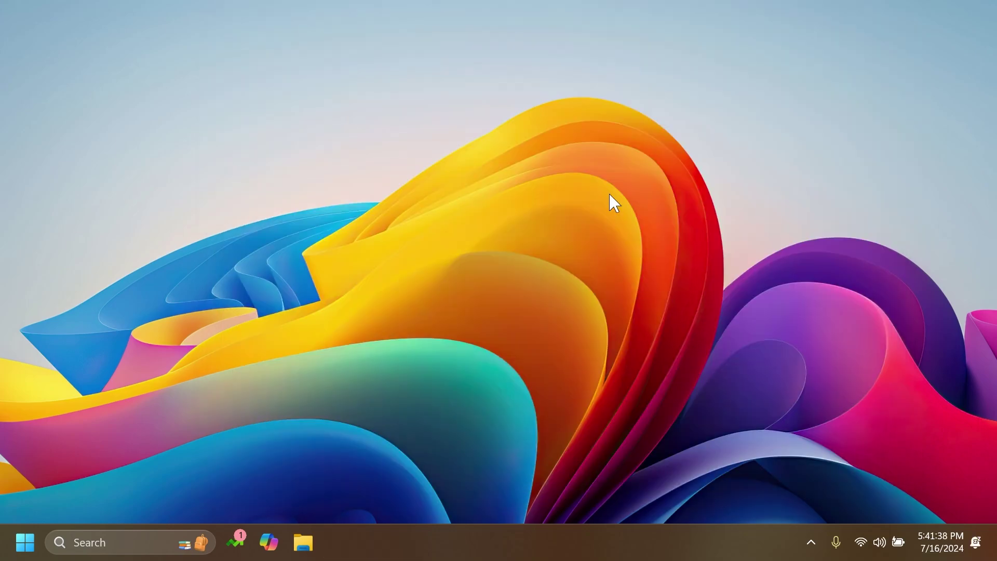